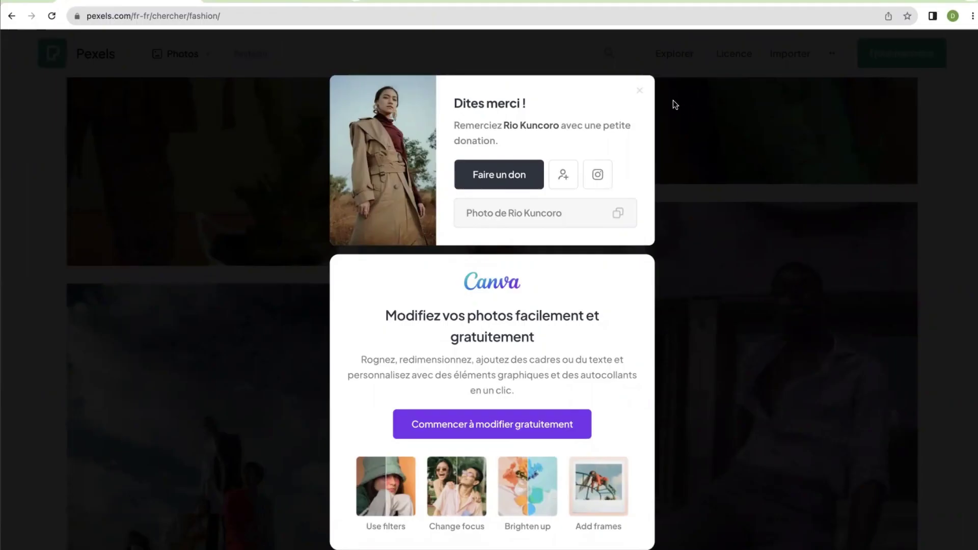
Close the 'Dites merci !' donation and Canva pop-up on Pexels.
click(639, 91)
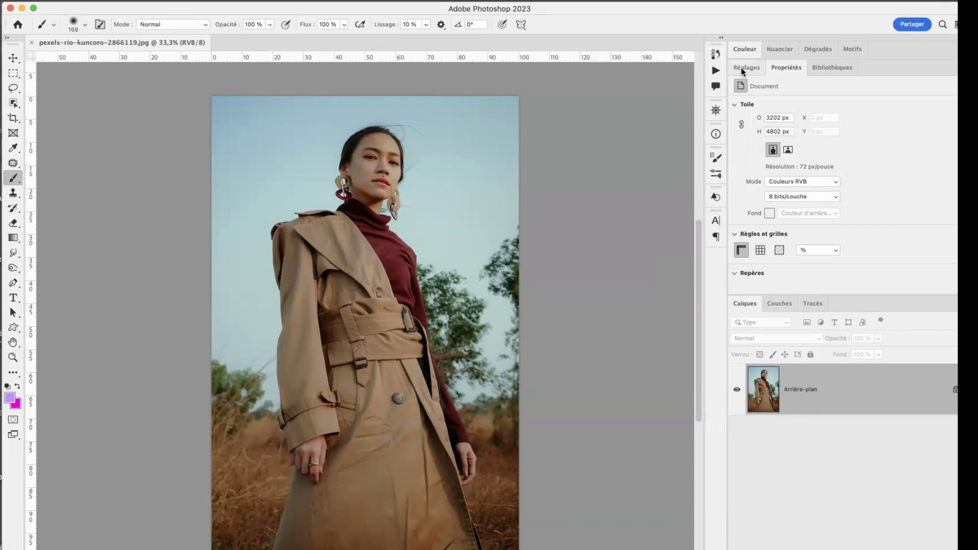
Select the woman in the trench coat with Sélection > Sujet.
click(742, 69)
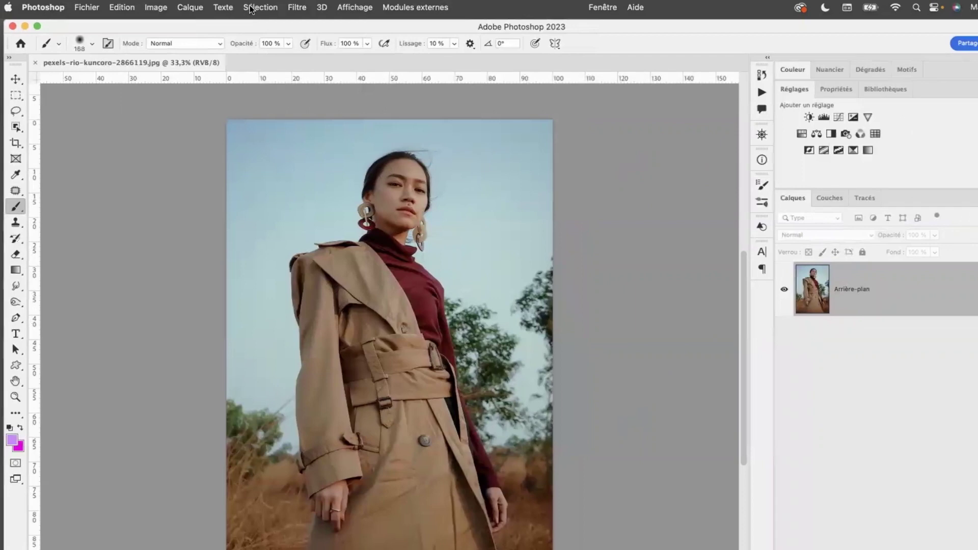
click(251, 8)
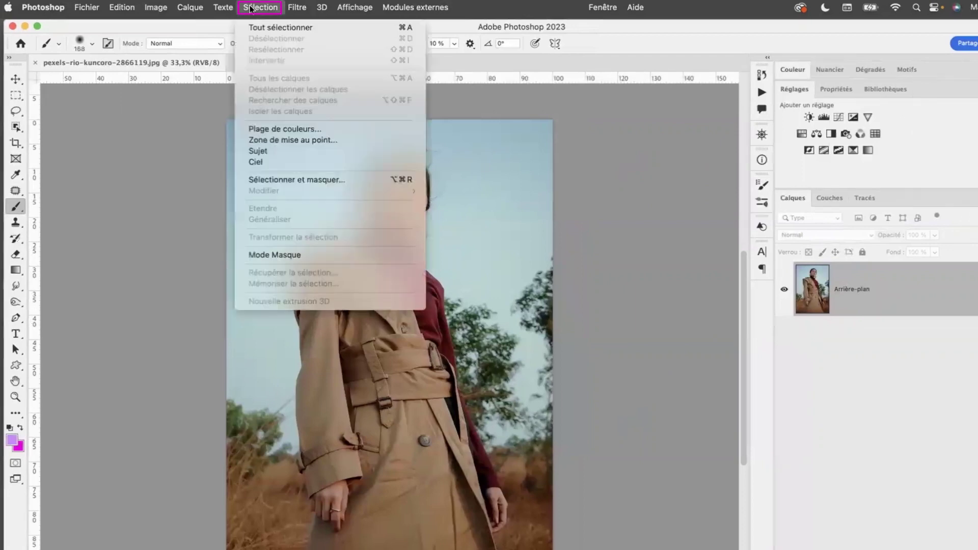
click(268, 151)
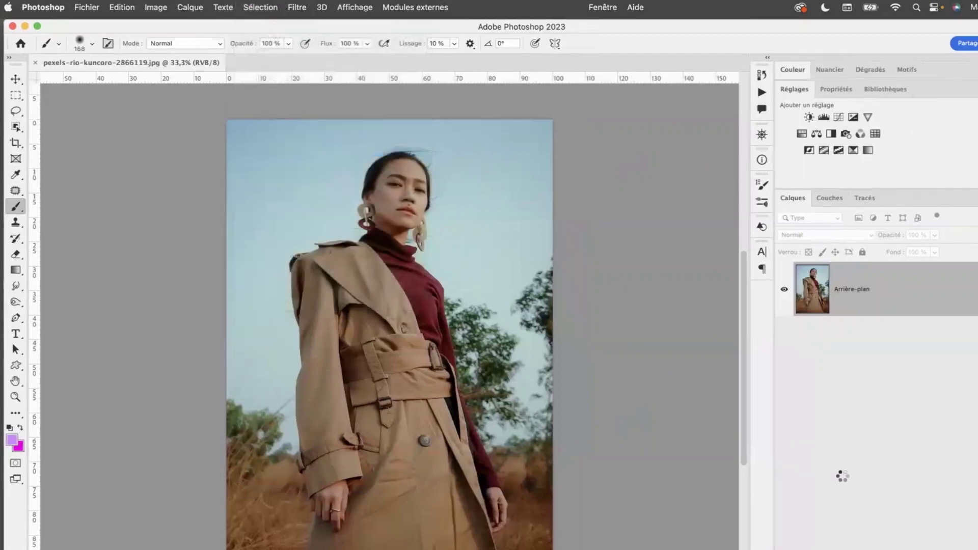
click(262, 13)
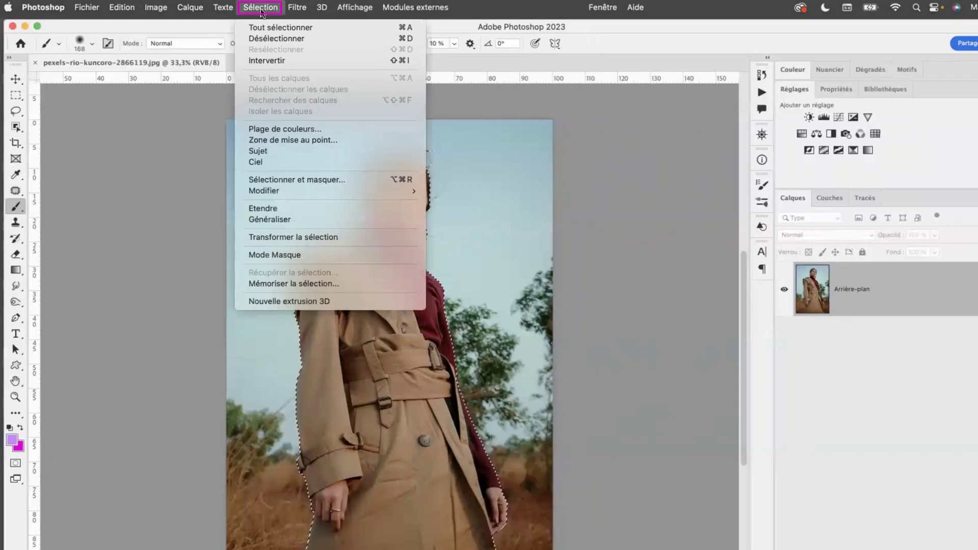
Invert the selection and add a Noir et blanc adjustment layer to grey the background.
click(271, 64)
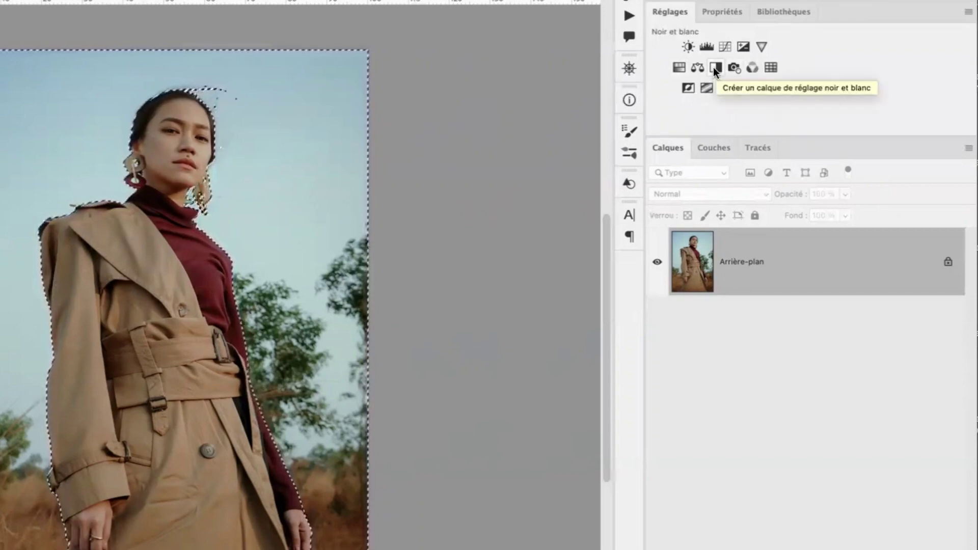
click(715, 67)
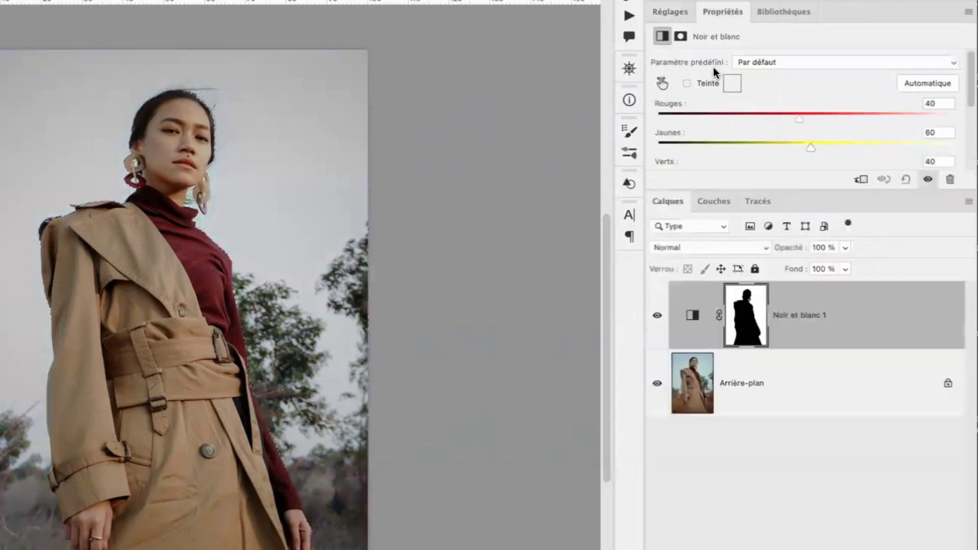
click(657, 316)
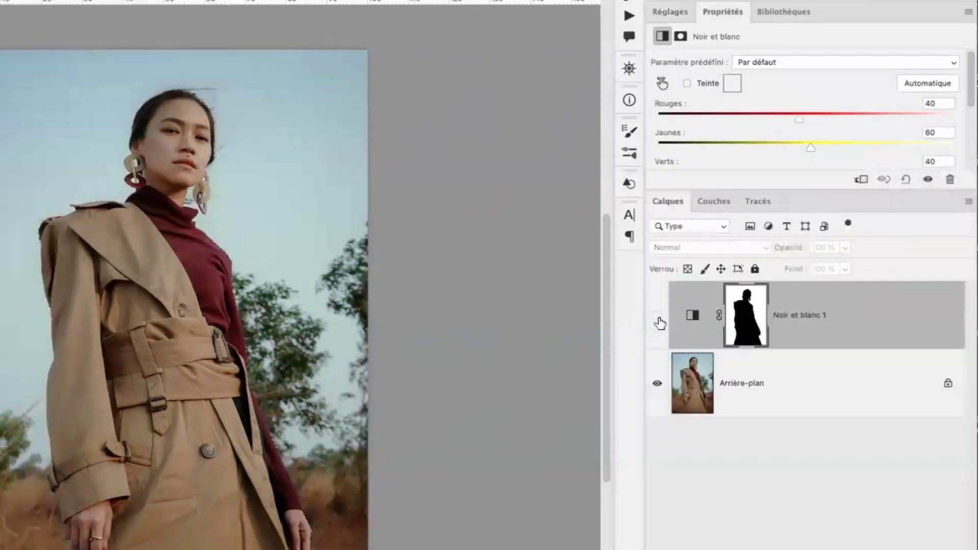
click(657, 317)
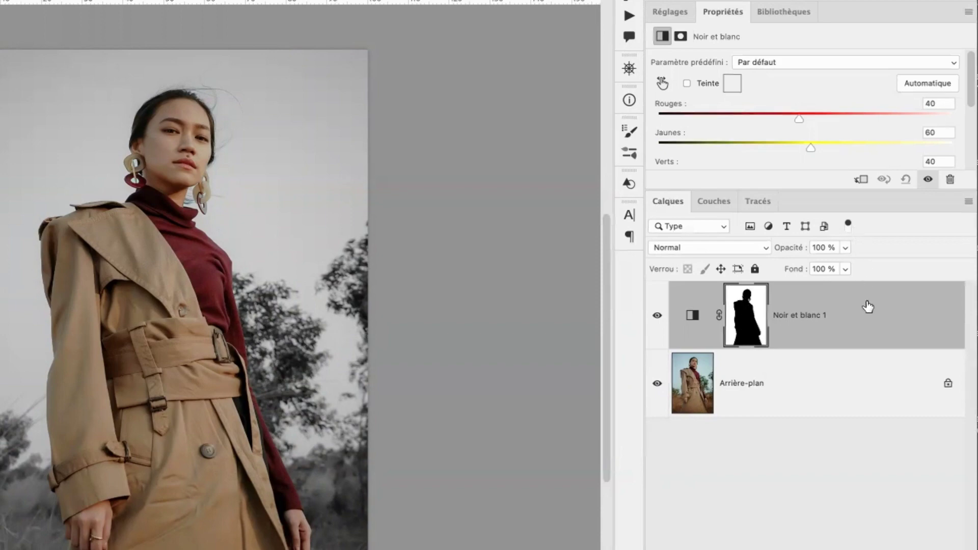
Lower the black-and-white layer's opacity to 70%.
click(845, 248)
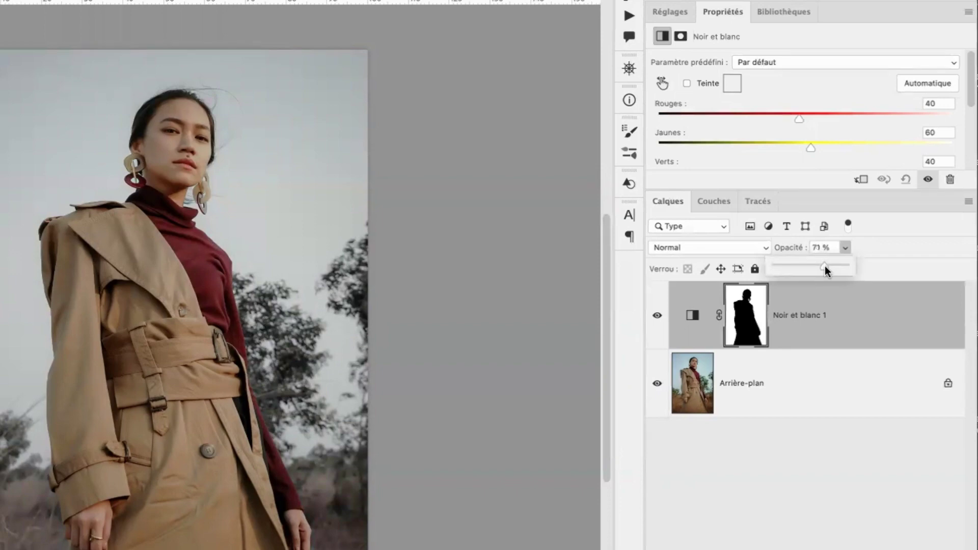
drag(826, 269, 823, 269)
click(672, 12)
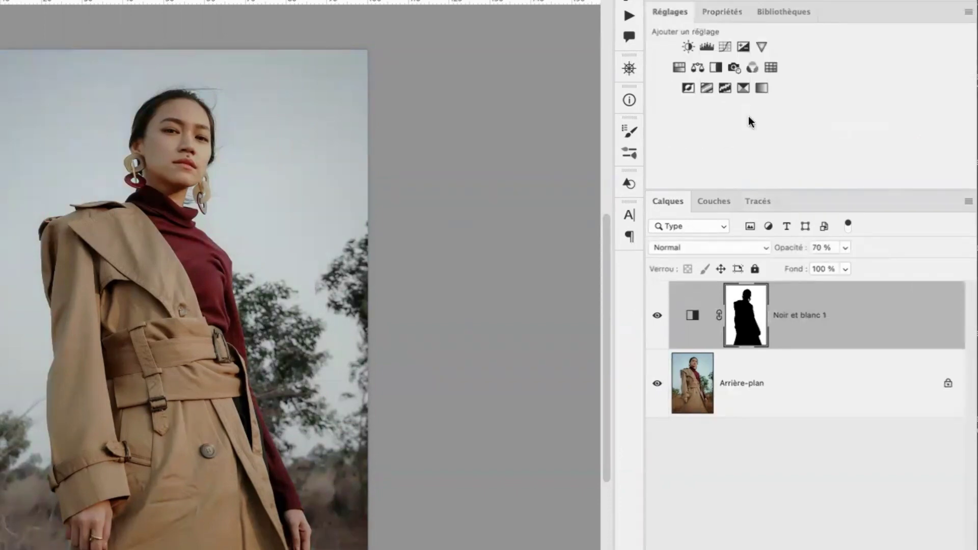
Add a Teinte/Saturation layer shifting Rouges to hue -27 and saturation +14.
click(680, 68)
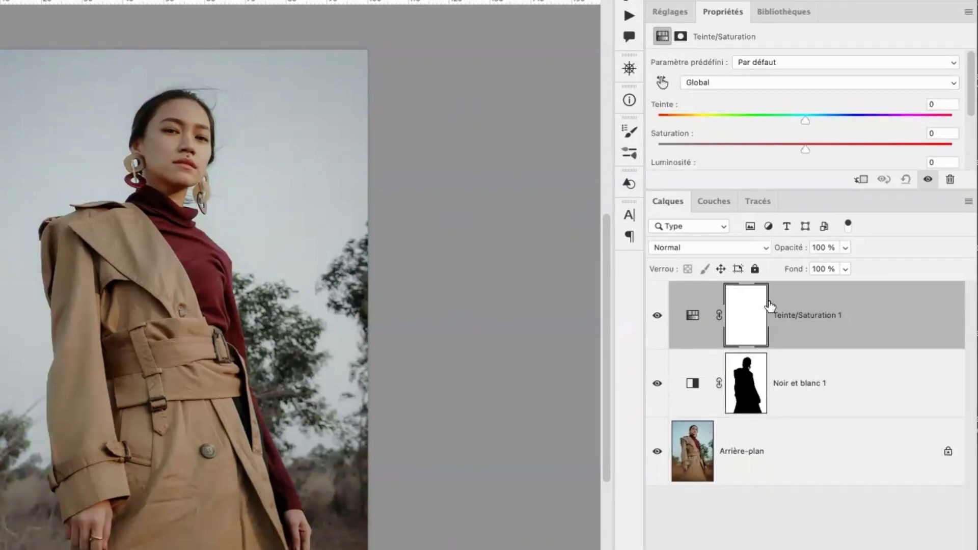
drag(754, 190, 762, 262)
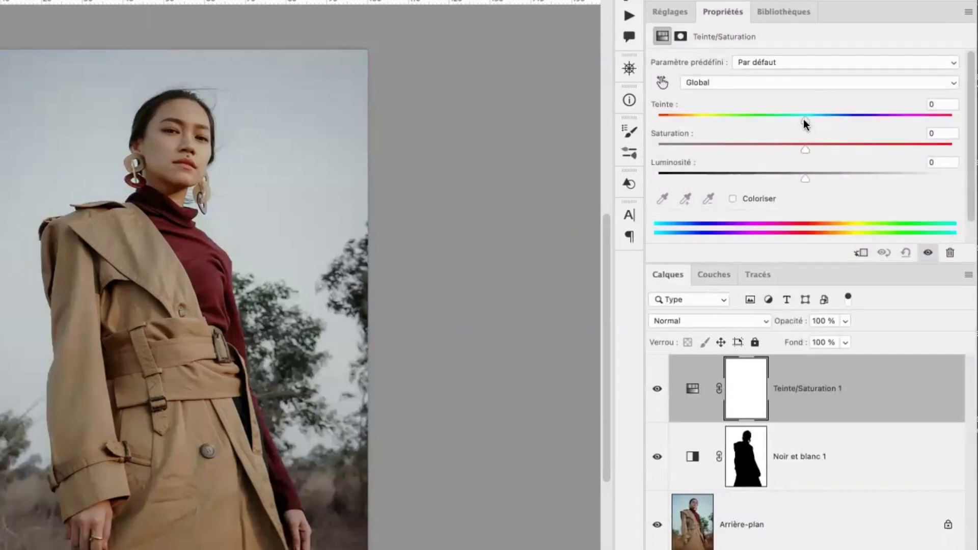
click(772, 80)
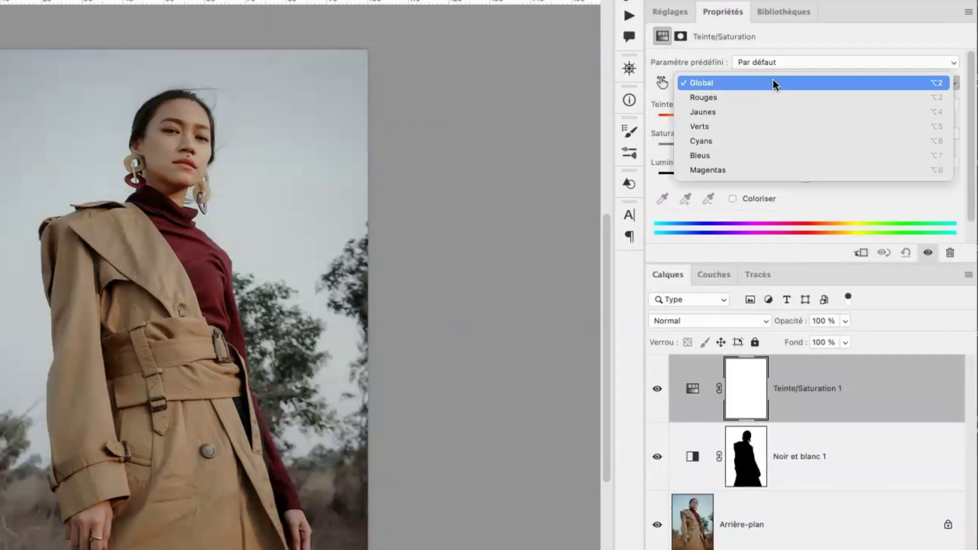
click(726, 97)
drag(801, 119, 764, 122)
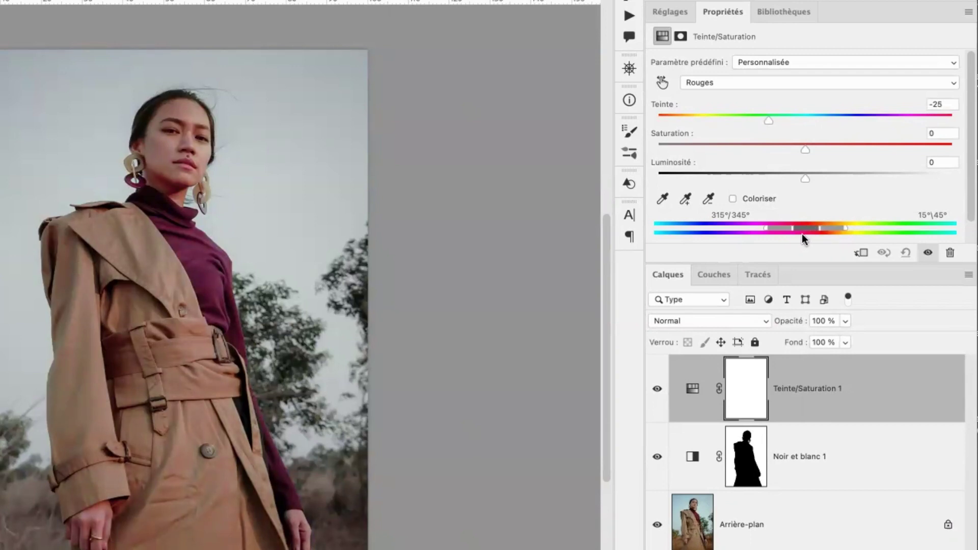
key(Down)
key(Down)
drag(806, 149, 824, 152)
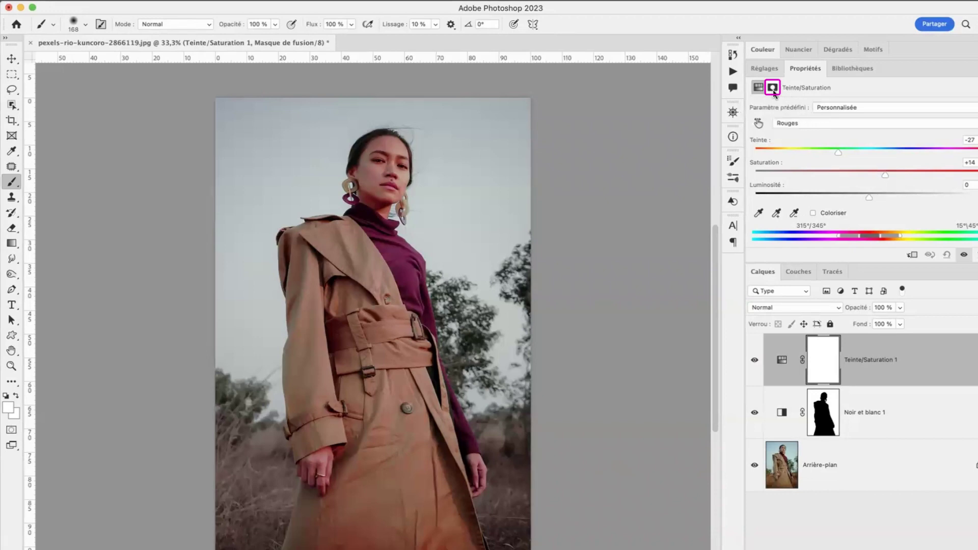
Invert the Hue/Saturation mask to hide the red hue shift everywhere.
click(773, 88)
drag(833, 260, 834, 292)
click(930, 256)
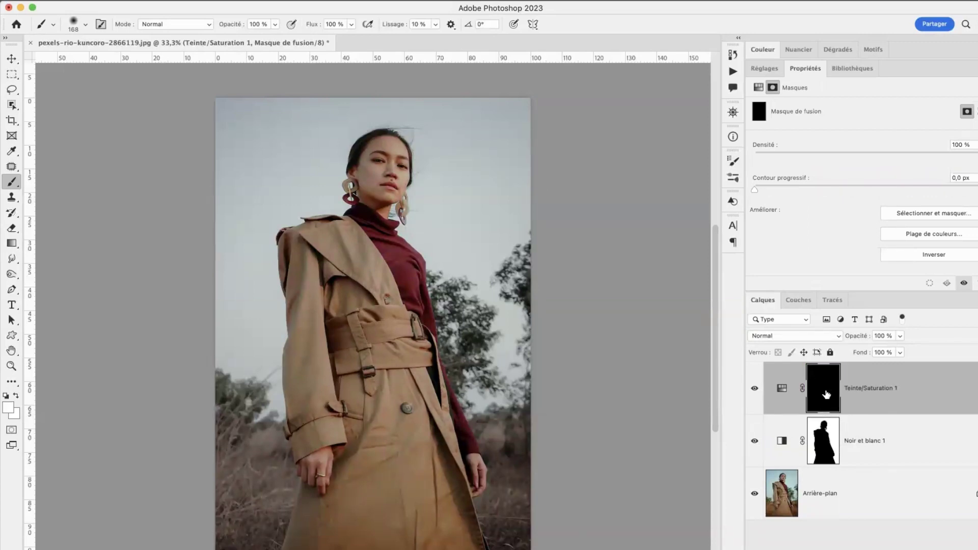
Set a white brush of about 188 px and paint the sweater back onto the mask.
right_click(11, 183)
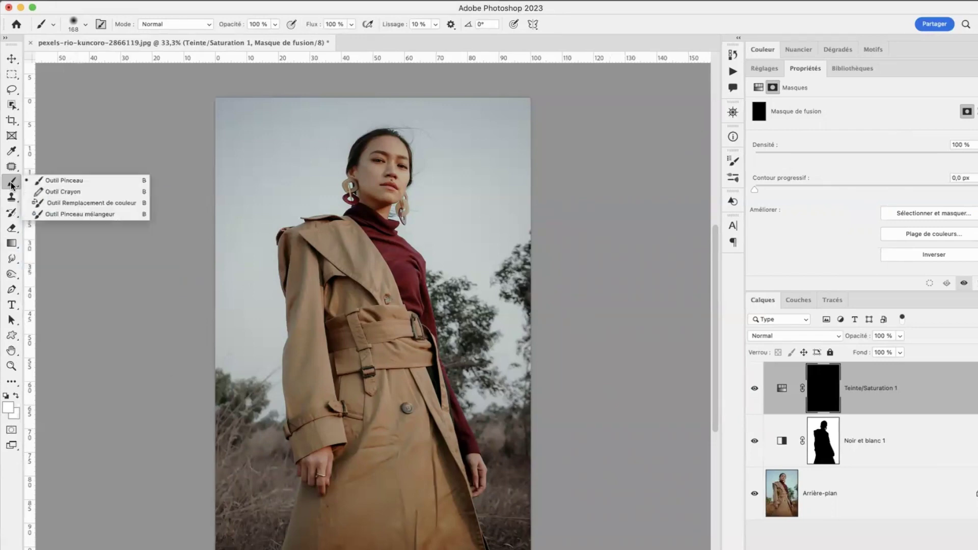
click(44, 184)
click(7, 406)
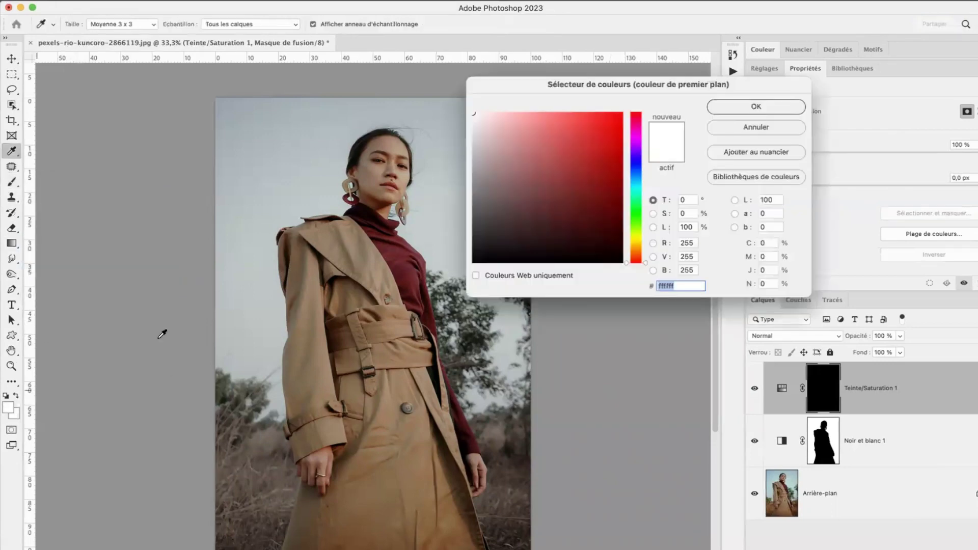
click(757, 106)
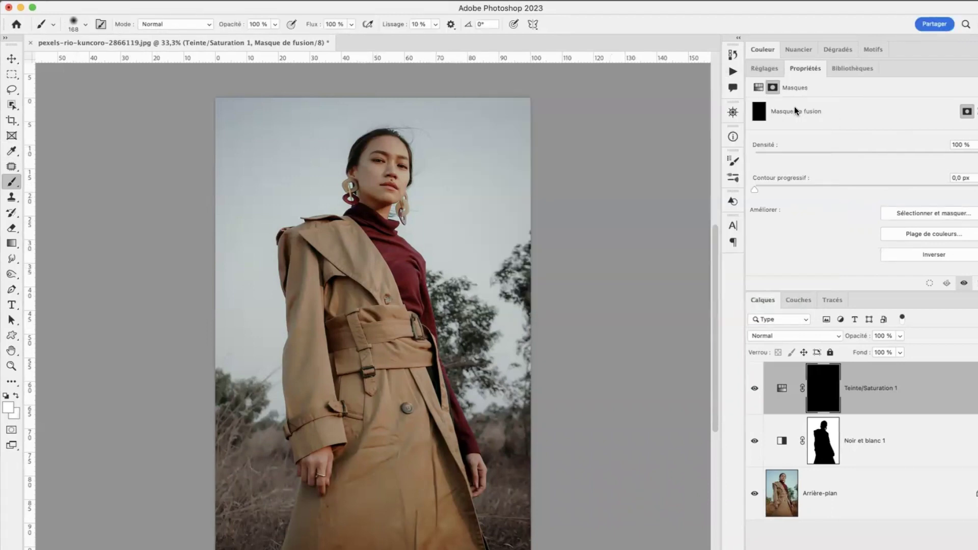
click(86, 25)
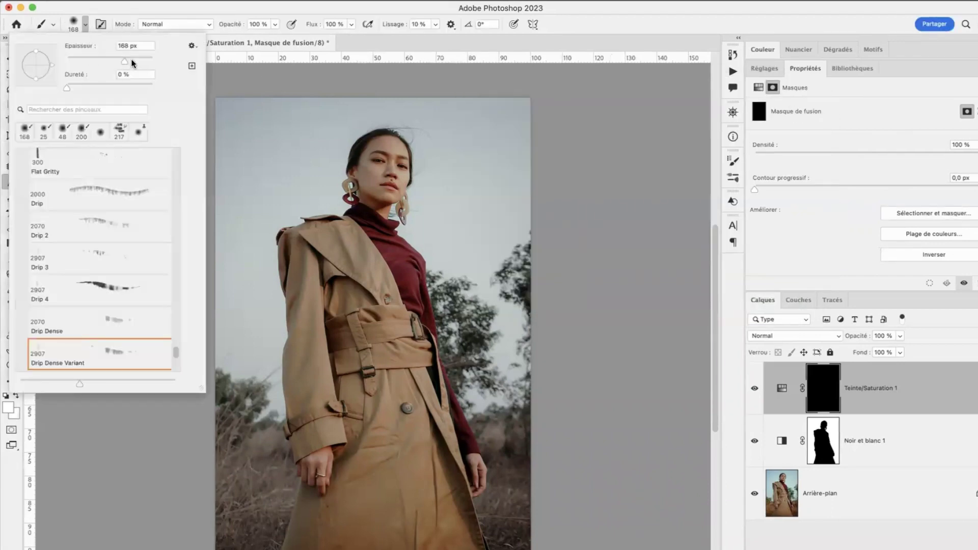
drag(131, 63, 128, 62)
drag(174, 352, 176, 153)
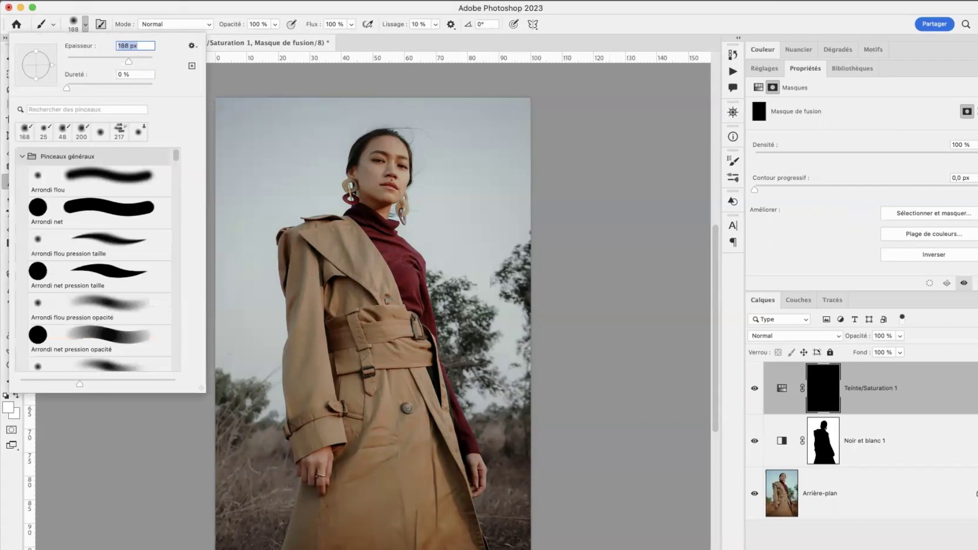
click(820, 396)
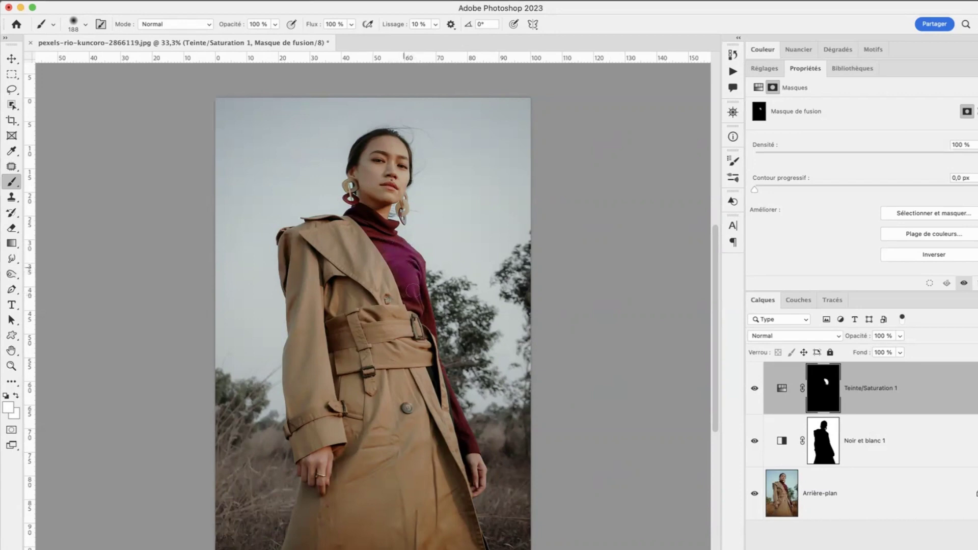
Zoom in and paint white on the mask over the remaining sweater and the cheek.
alt+click(826, 402)
key(z)
scroll(388, 243, up, 5)
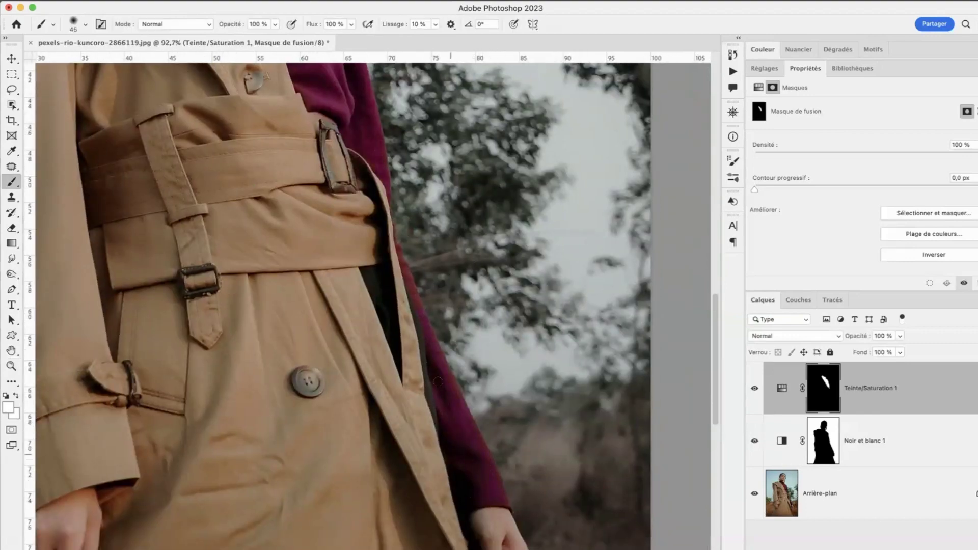
scroll(488, 480, up, 5)
scroll(509, 357, up, 5)
scroll(534, 281, left, 5)
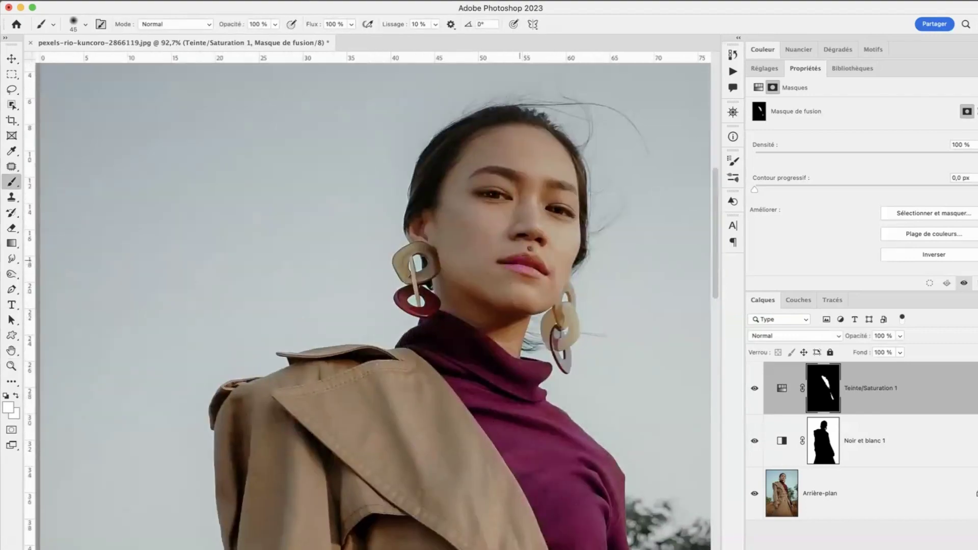
drag(521, 259, 530, 260)
mouse_move(482, 236)
mouse_down()
mouse_move(509, 236)
mouse_move(487, 243)
mouse_up()
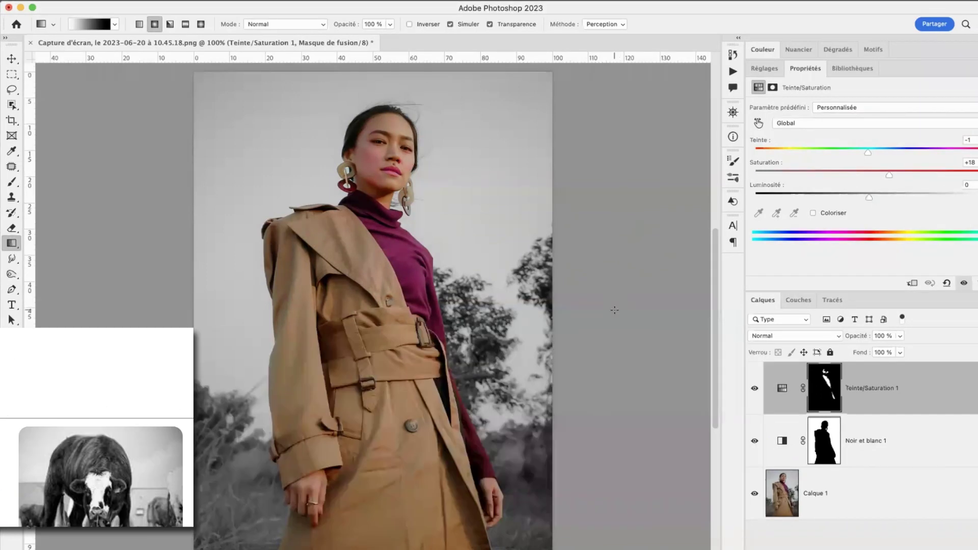
Add a Niveaux adjustment layer with the black input level set to 42.
click(769, 67)
click(791, 95)
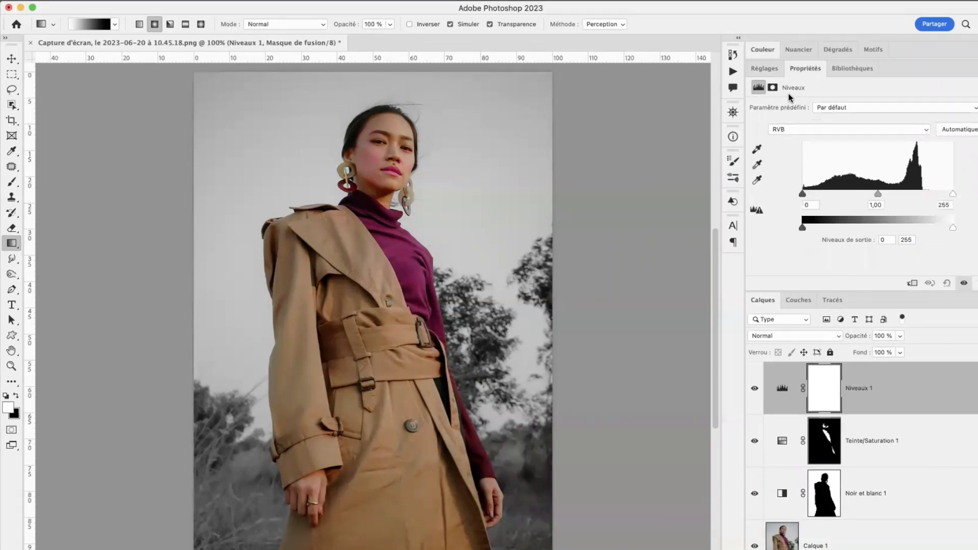
drag(802, 193, 826, 193)
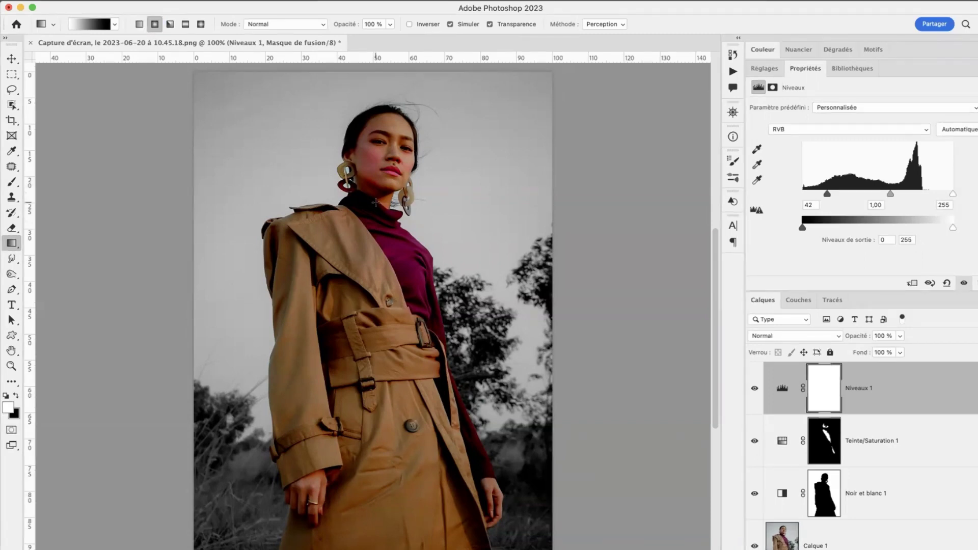
Drag a black radial gradient from the centre on the Niveaux 1 mask, then compare visibility.
key(x)
drag(375, 202, 530, 504)
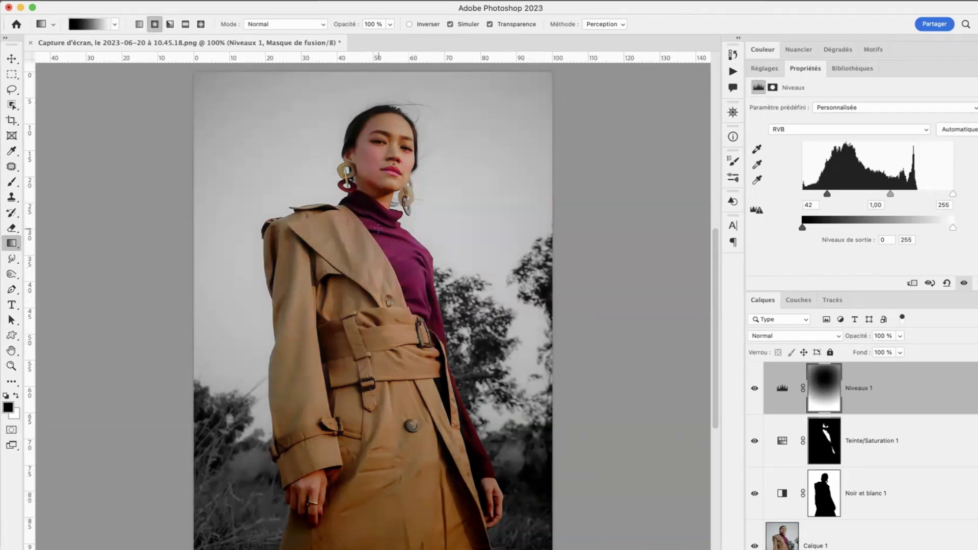
click(755, 390)
click(754, 391)
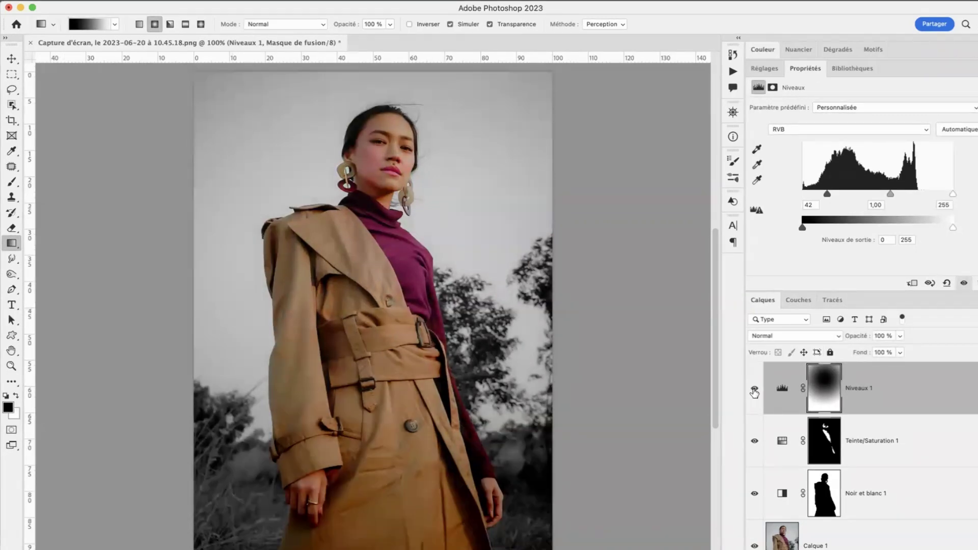
click(754, 391)
click(755, 392)
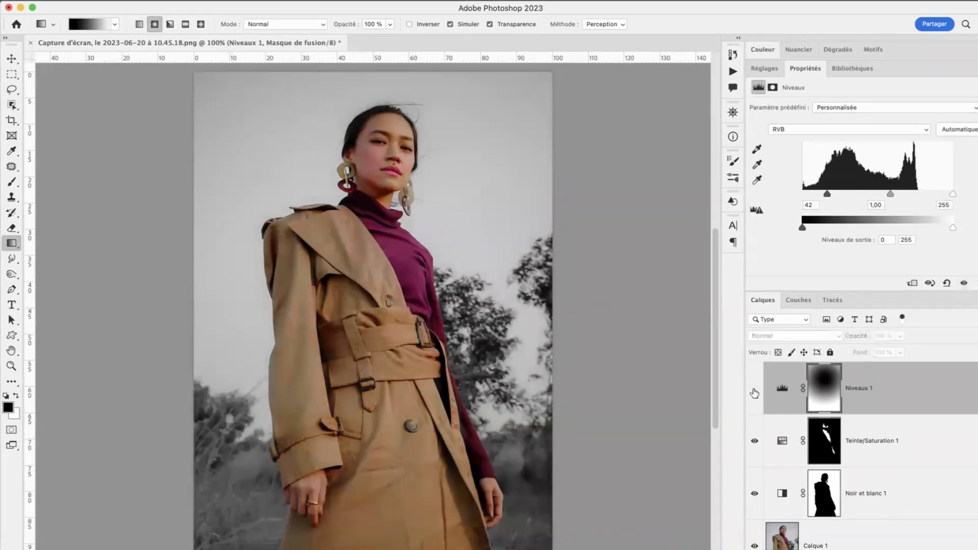
click(755, 391)
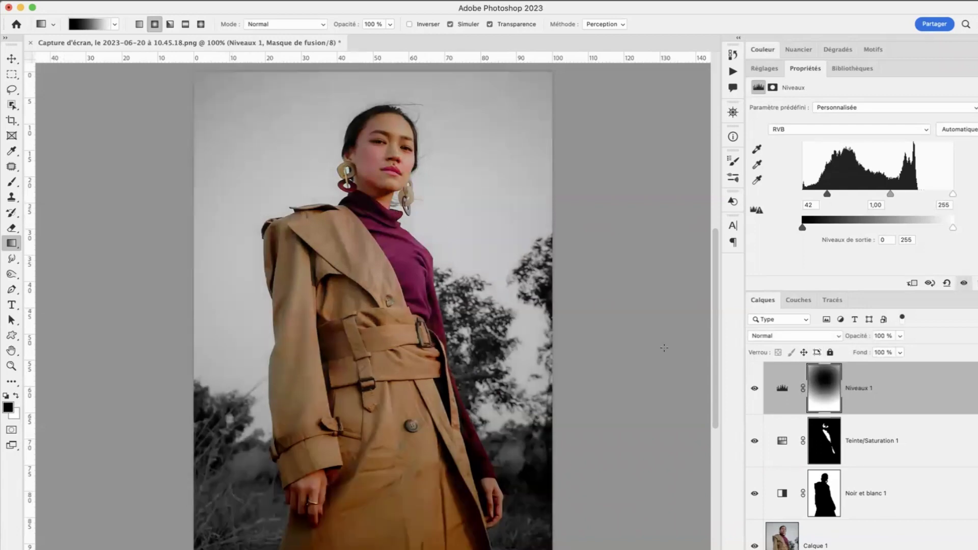